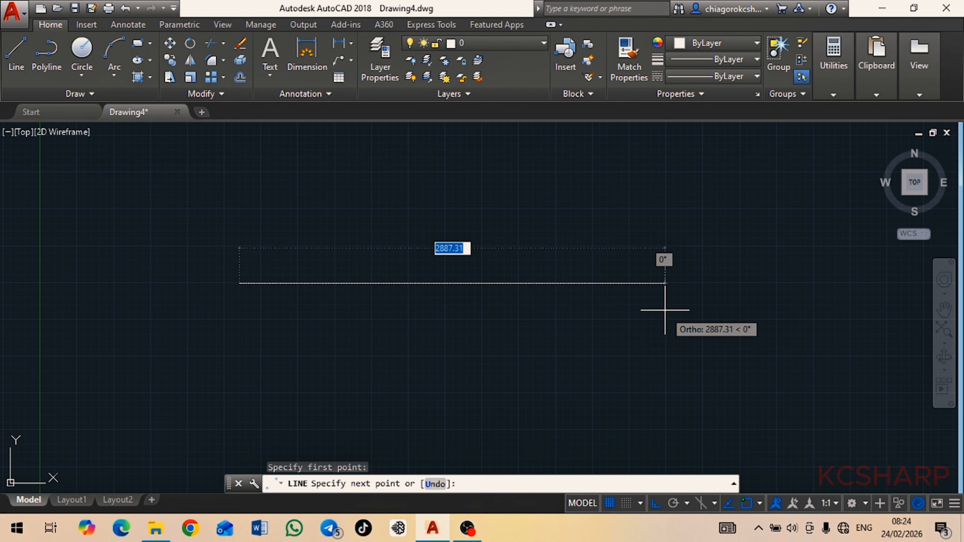
Complete the horizontal line at a length of about 2887 and finish the Line command
left_click(665, 311)
right_click(665, 309)
left_click(694, 317)
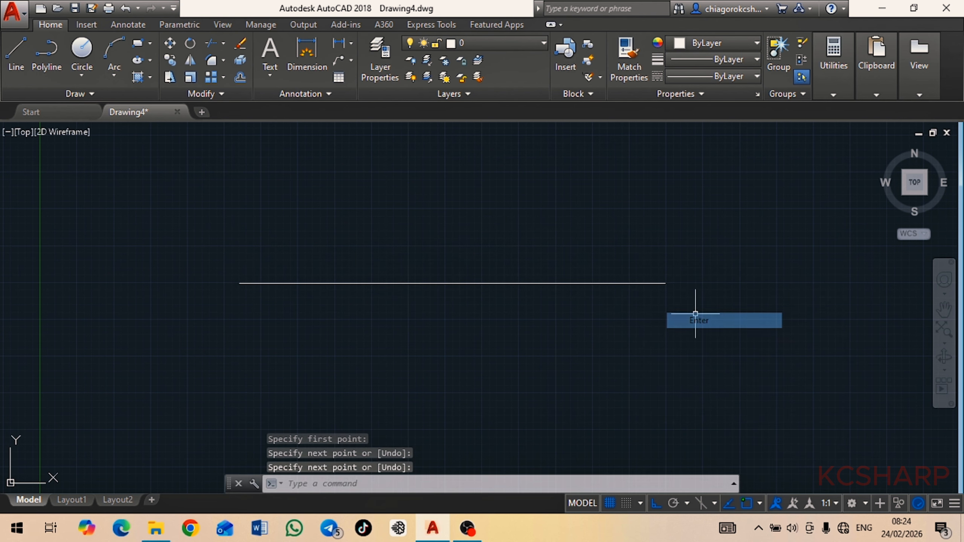
Draw a vertical line about 947 long upward from the midpoint of the horizontal line
left_click(15, 57)
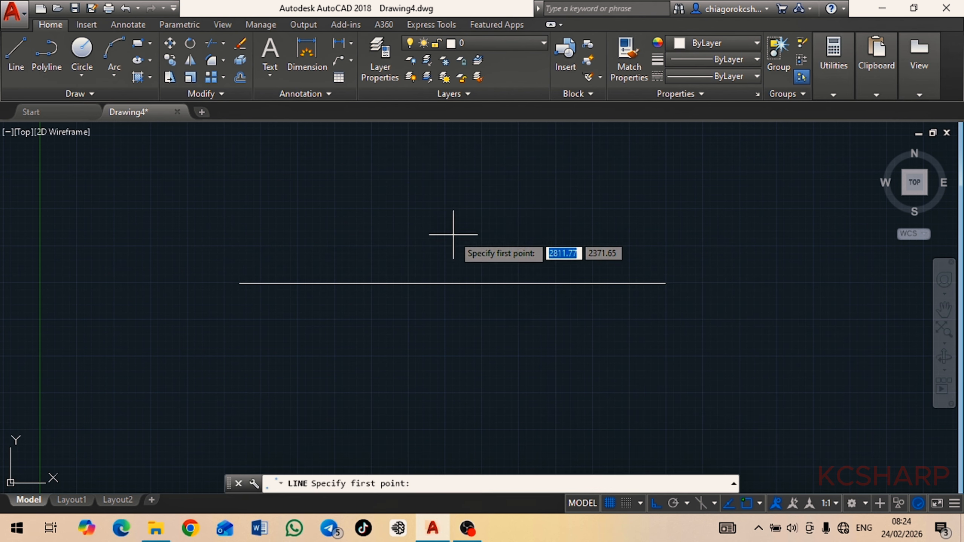
left_click(450, 283)
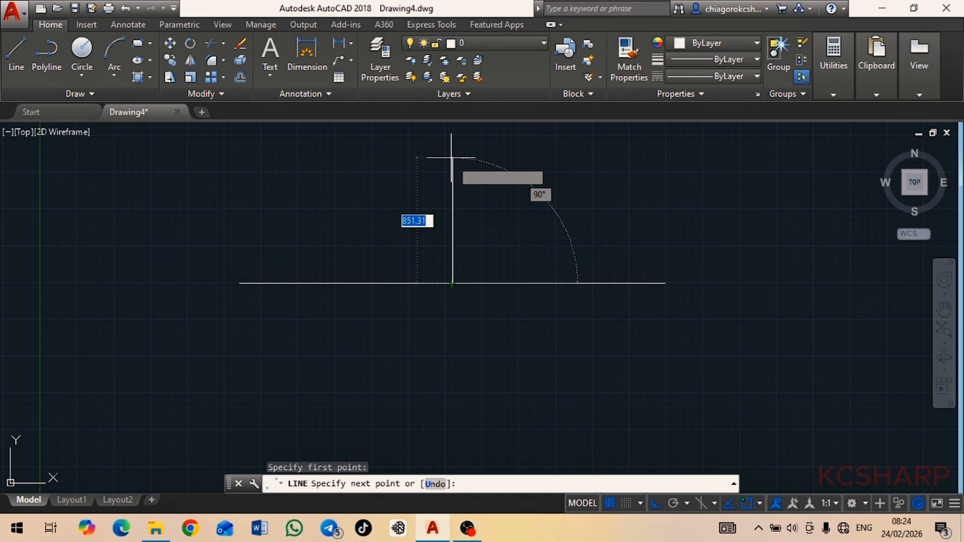
left_click(452, 144)
right_click(452, 146)
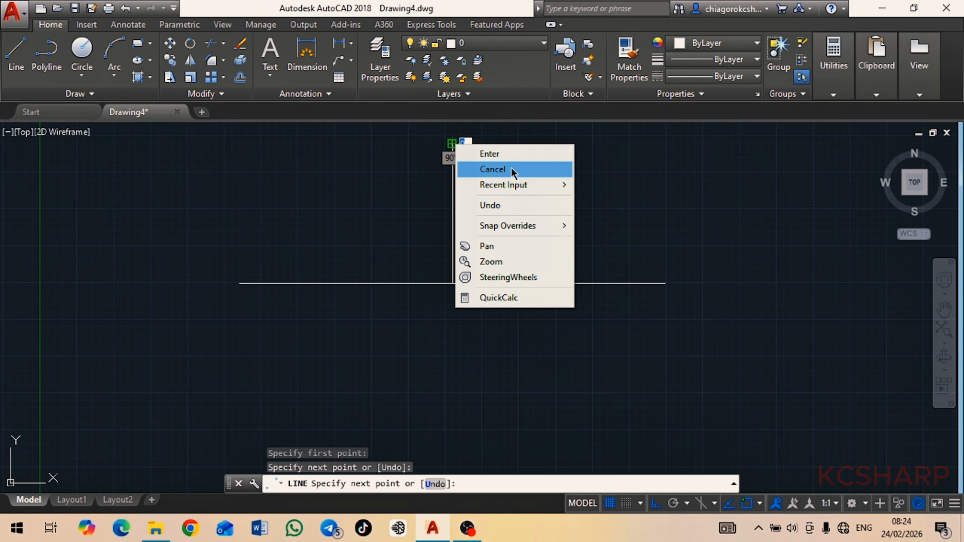
left_click(507, 156)
Draw a small circle centred on the left endpoint of the horizontal line
middle_click_drag(550, 224, 588, 238)
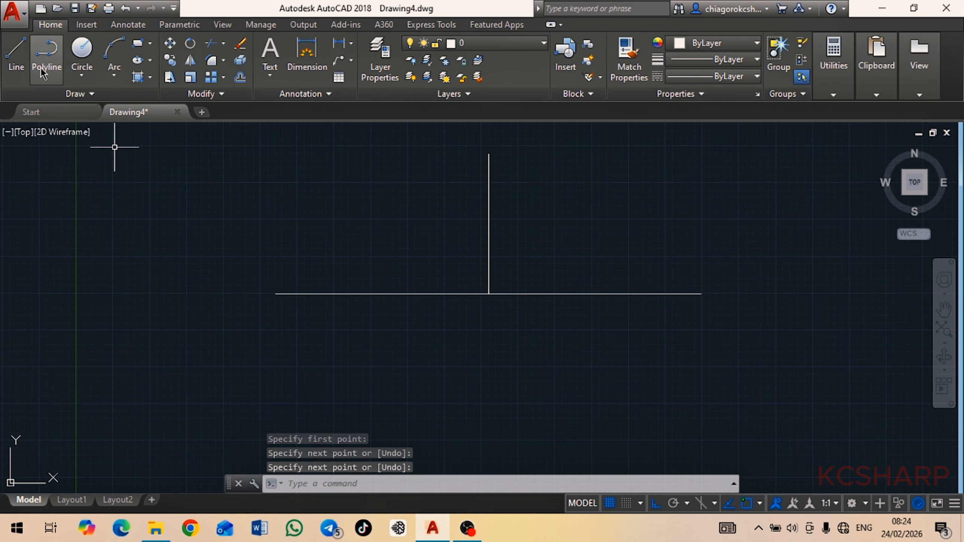
left_click(81, 57)
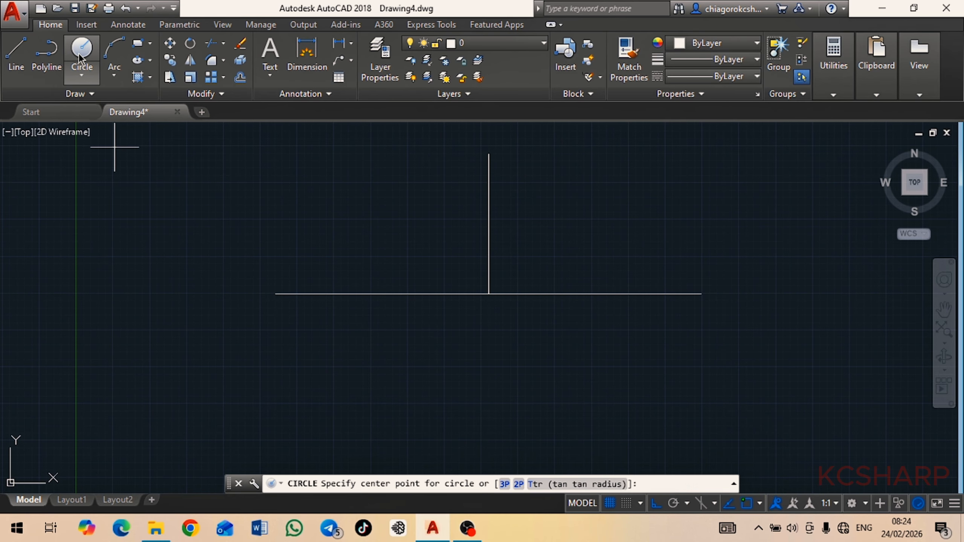
left_click(275, 294)
left_click(294, 320)
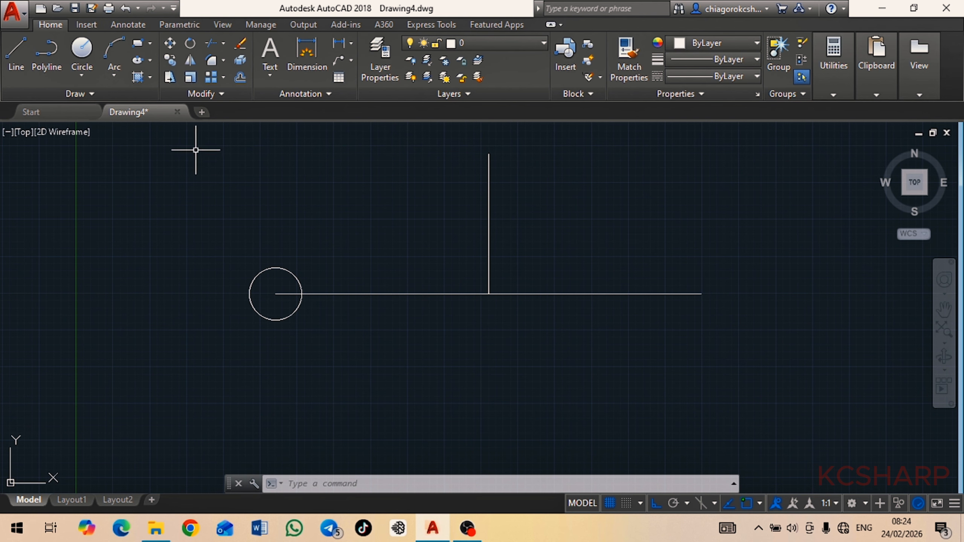
Copy the circle from its centre to the right endpoint of the horizontal line
left_click(171, 60)
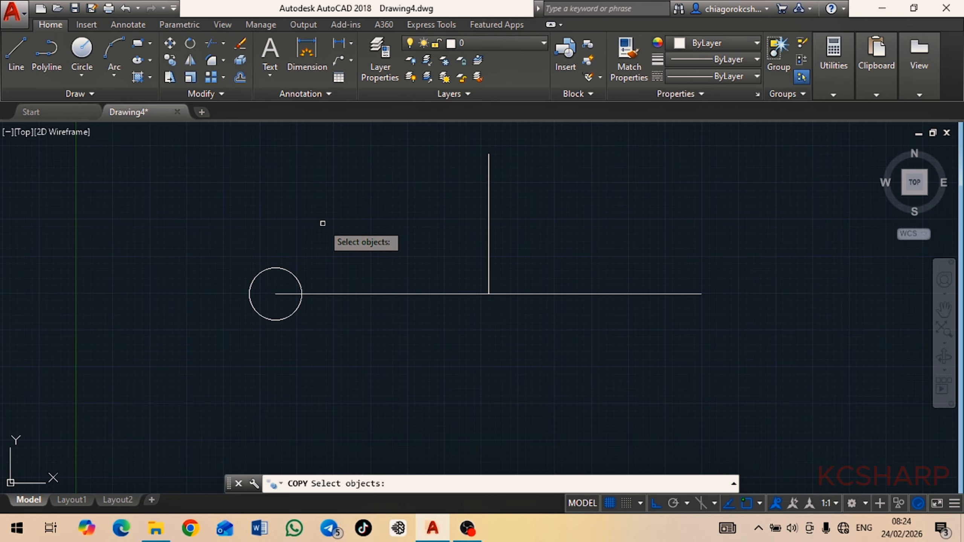
left_click(292, 274)
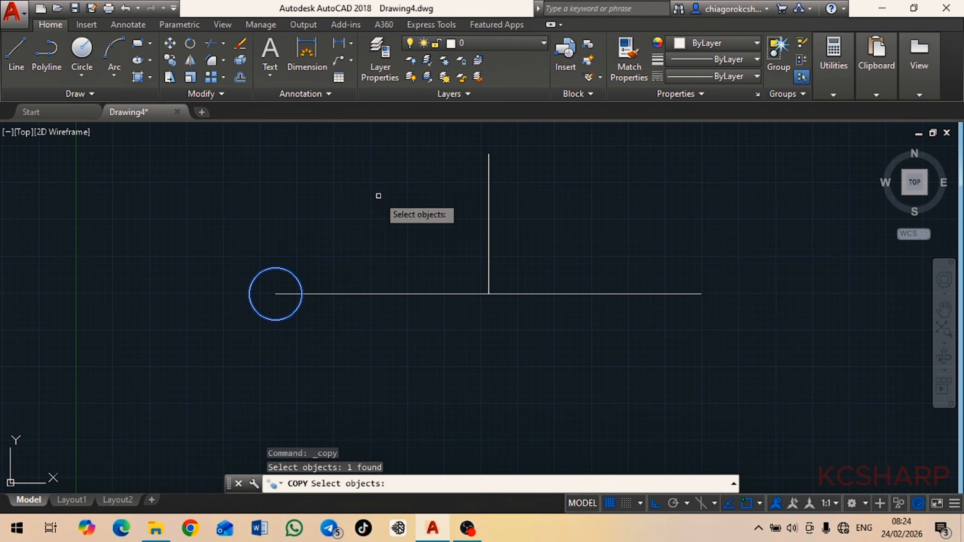
key("Return")
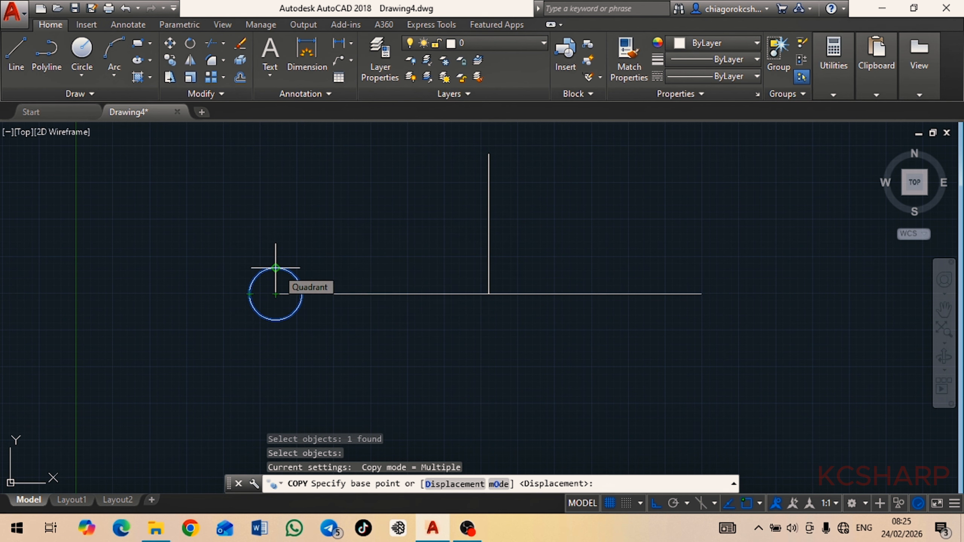
left_click(275, 294)
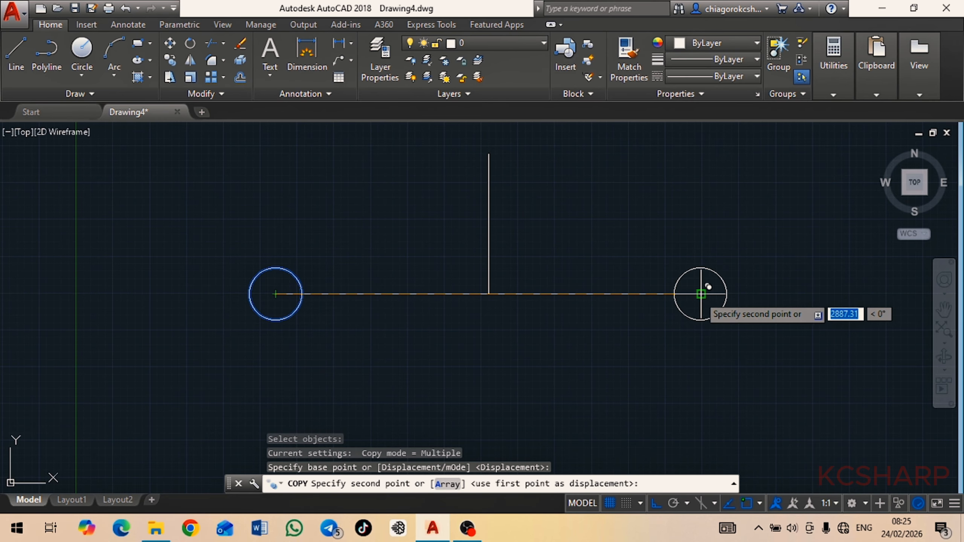
left_click(701, 294)
right_click(701, 294)
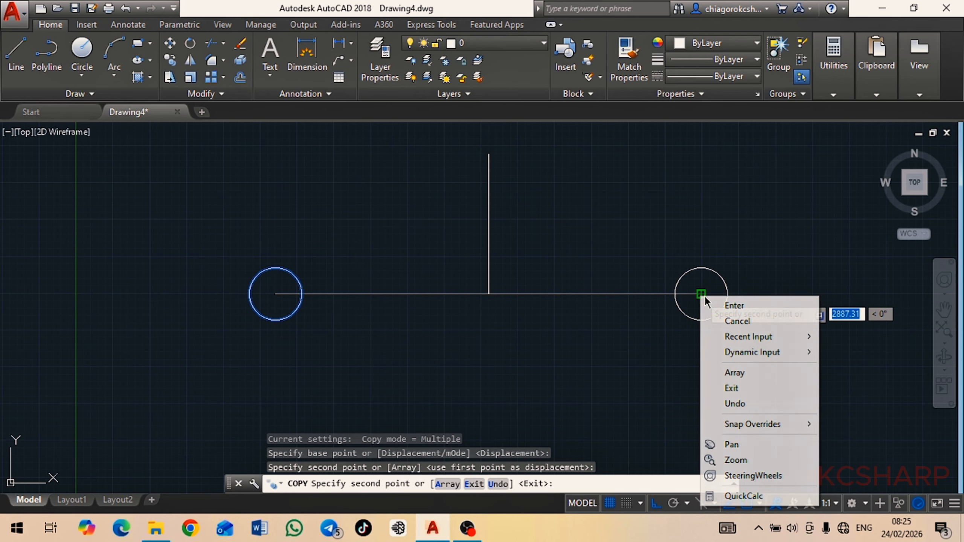
left_click(761, 306)
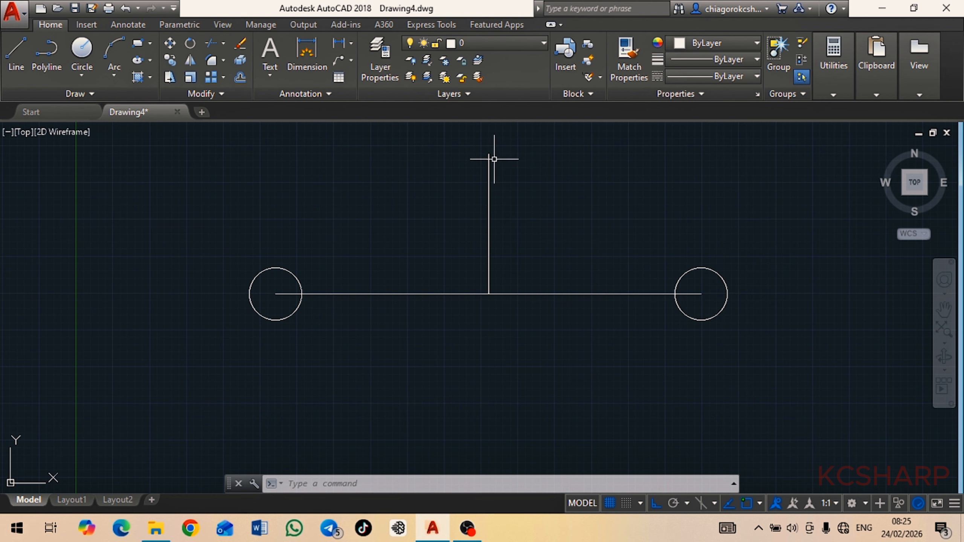
With polar tracking on instead of ortho, copy the right circle from its bottom quadrant to the vertical line's upper endpoint
left_click(725, 286)
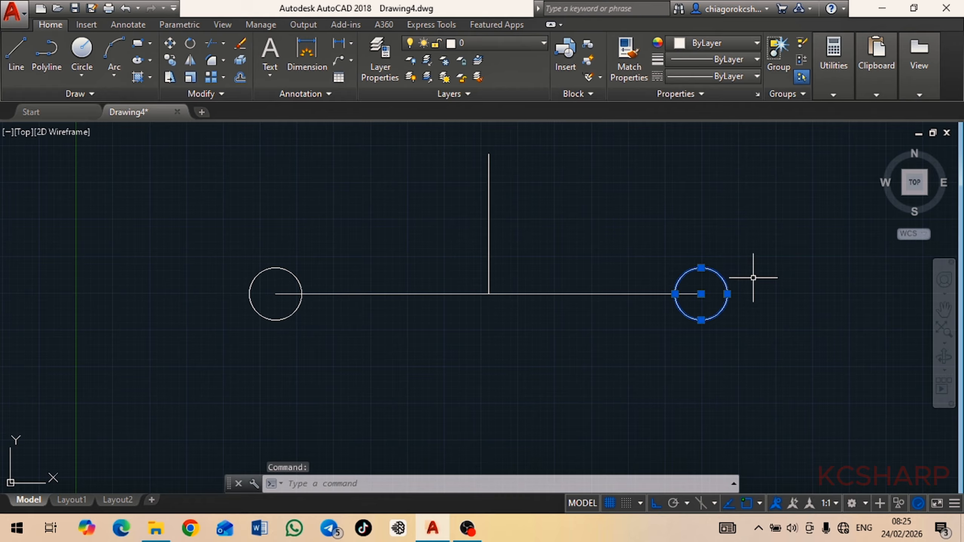
key("Escape")
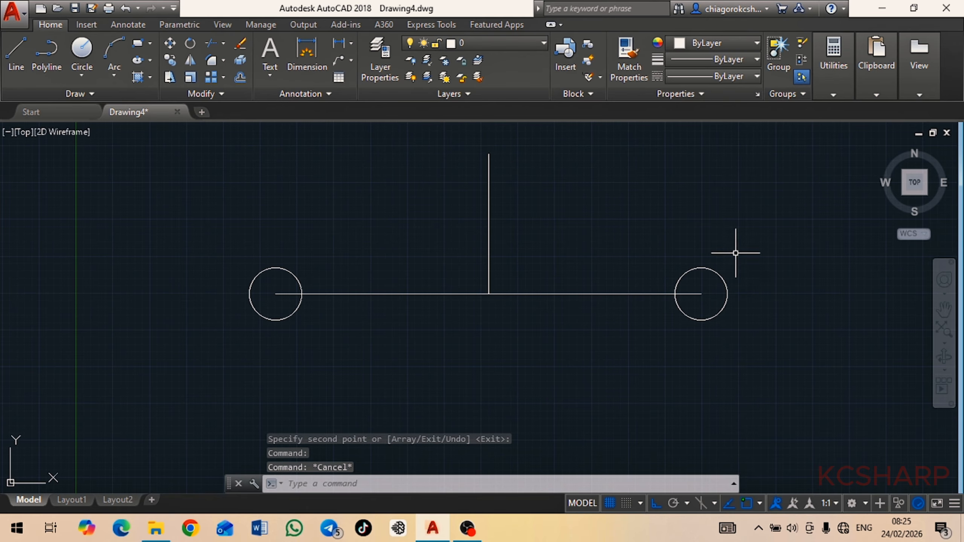
left_click(725, 283)
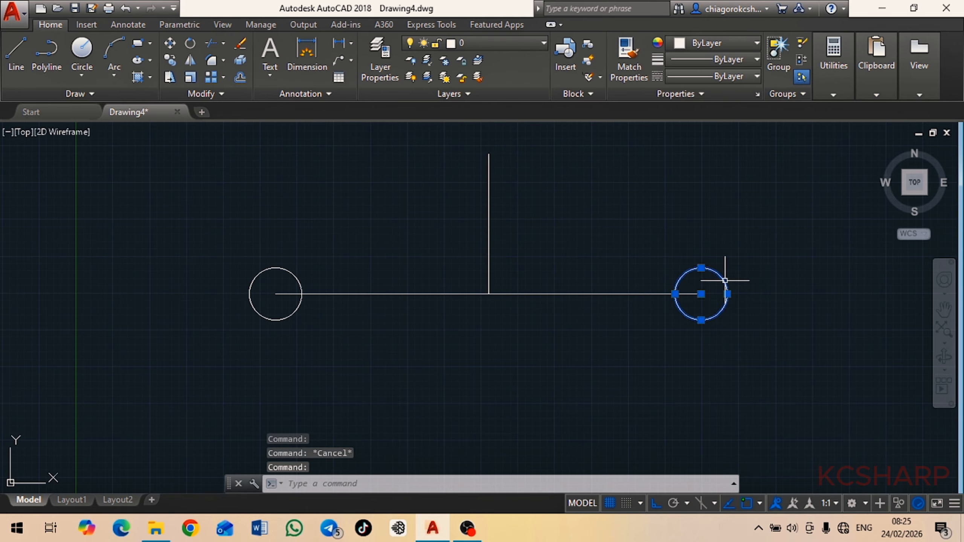
left_click(171, 61)
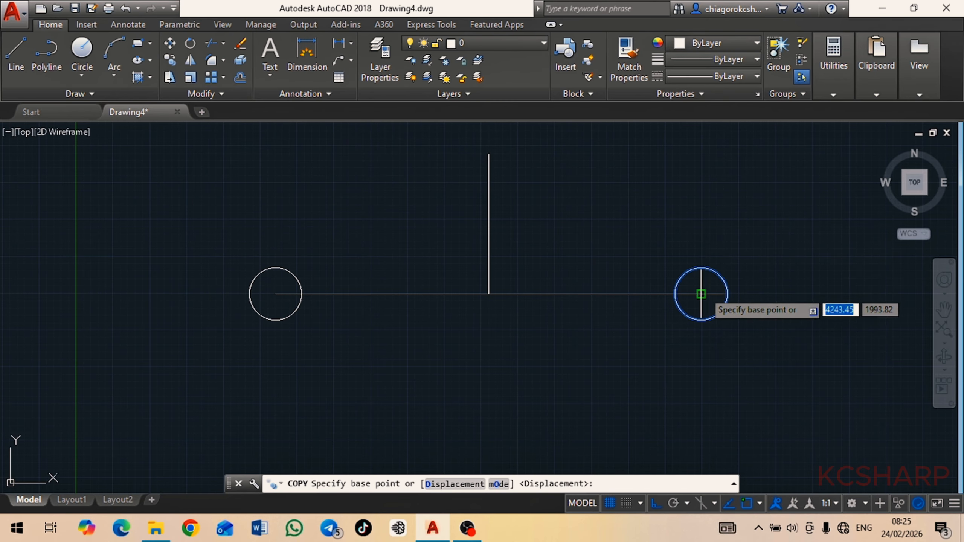
left_click(701, 320)
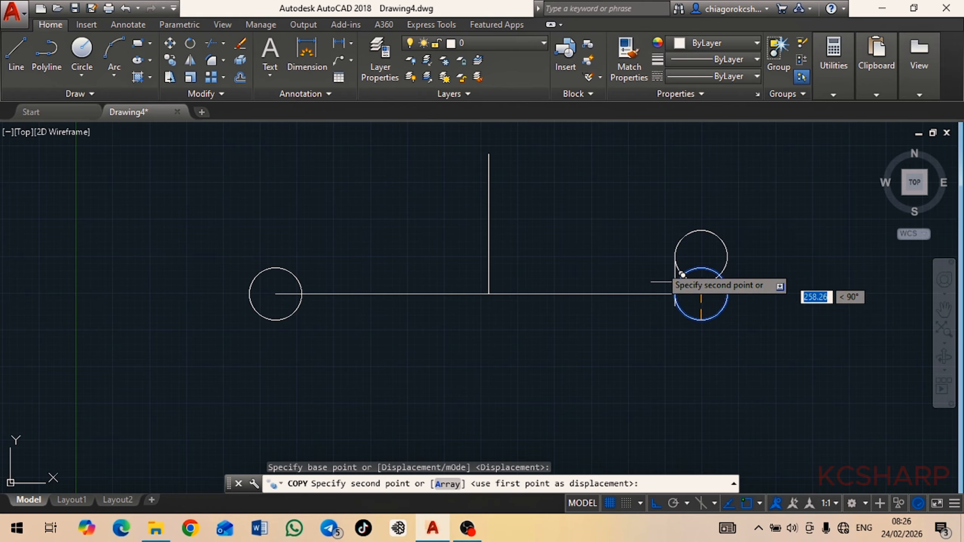
left_click(670, 504)
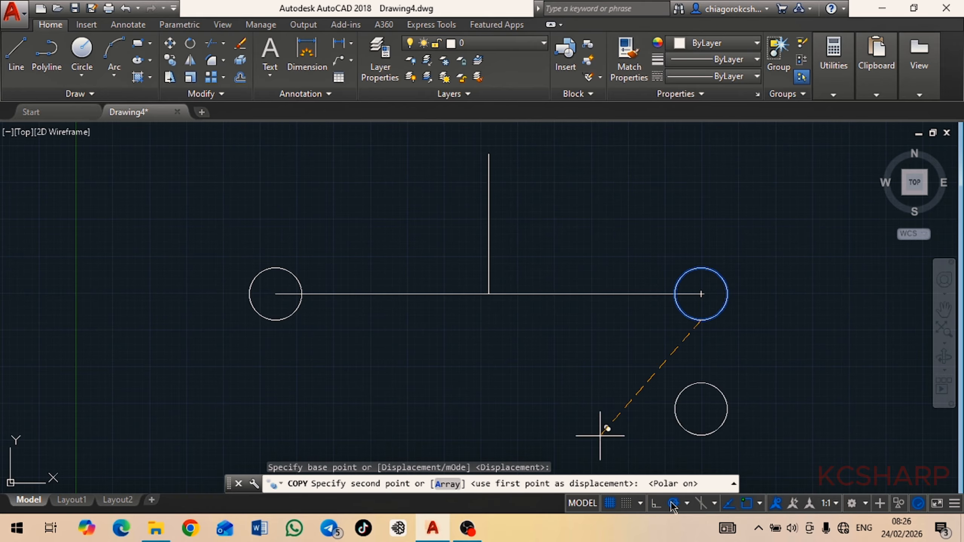
left_click(488, 153)
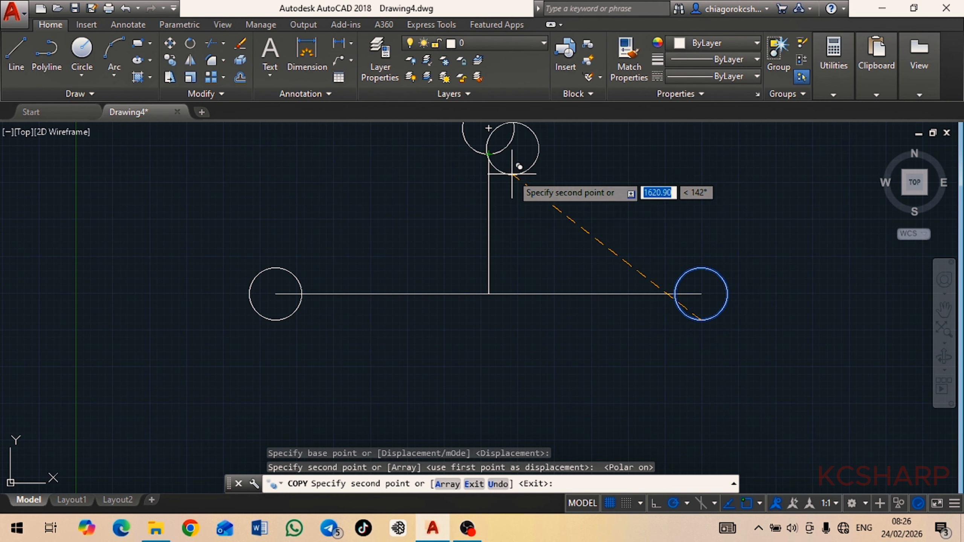
right_click(512, 175)
left_click(549, 199)
Change the vertical line's colour to yellow (248,215,49)
mouse_move(565, 214)
middle_mouse_down()
mouse_move(568, 226)
mouse_move(556, 237)
mouse_move(552, 227)
middle_mouse_up()
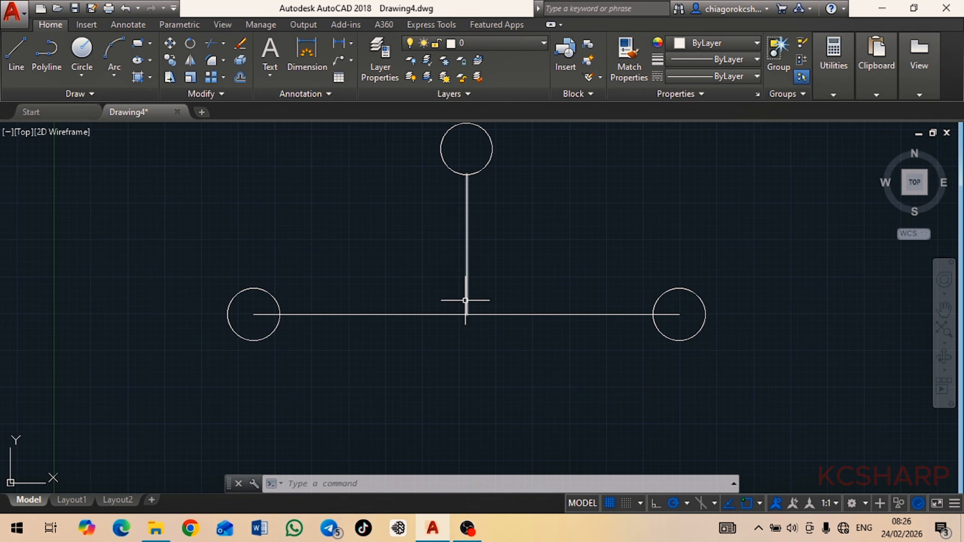
left_click(468, 230)
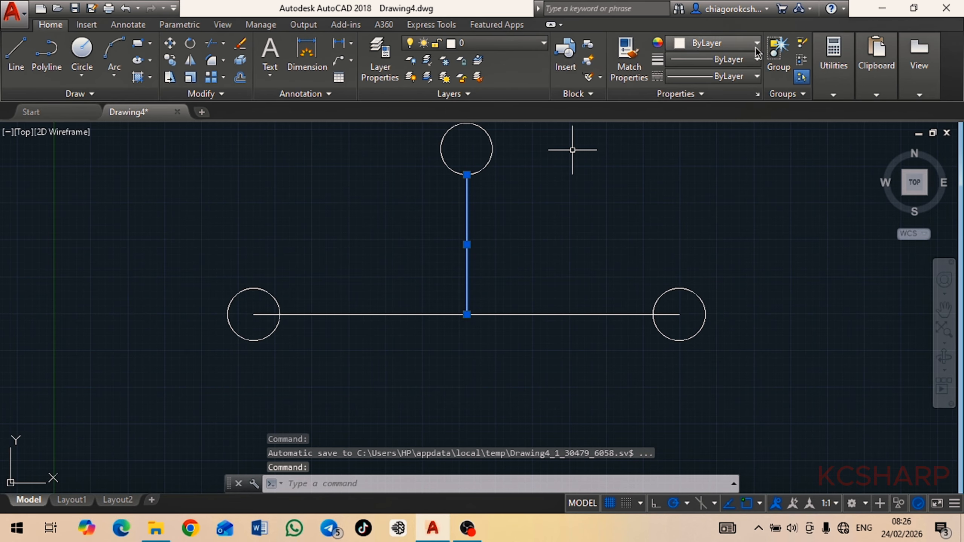
left_click(757, 48)
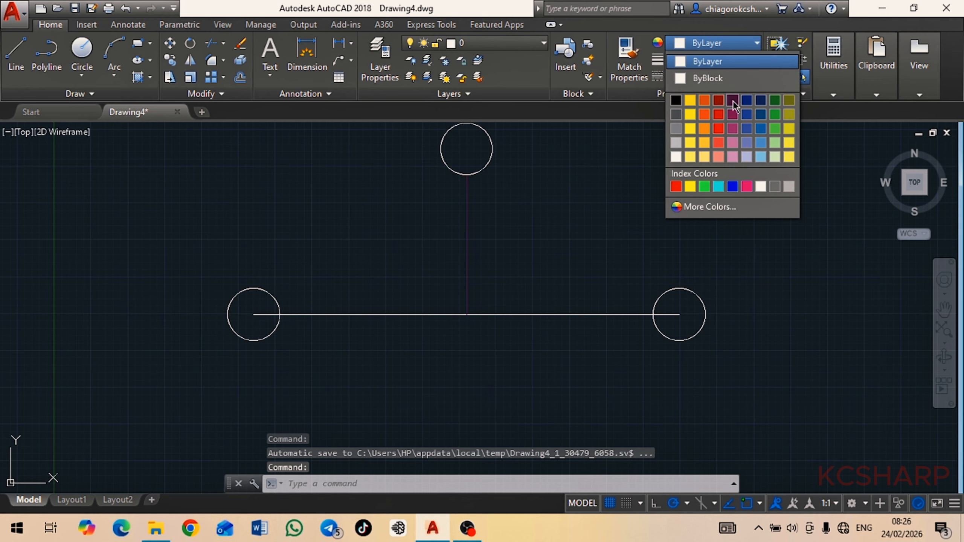
left_click(690, 100)
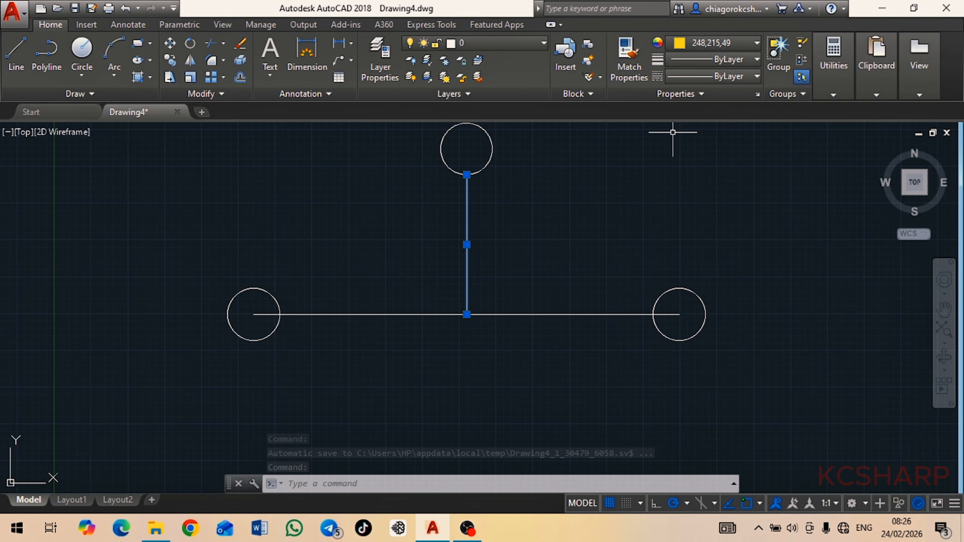
key("Escape")
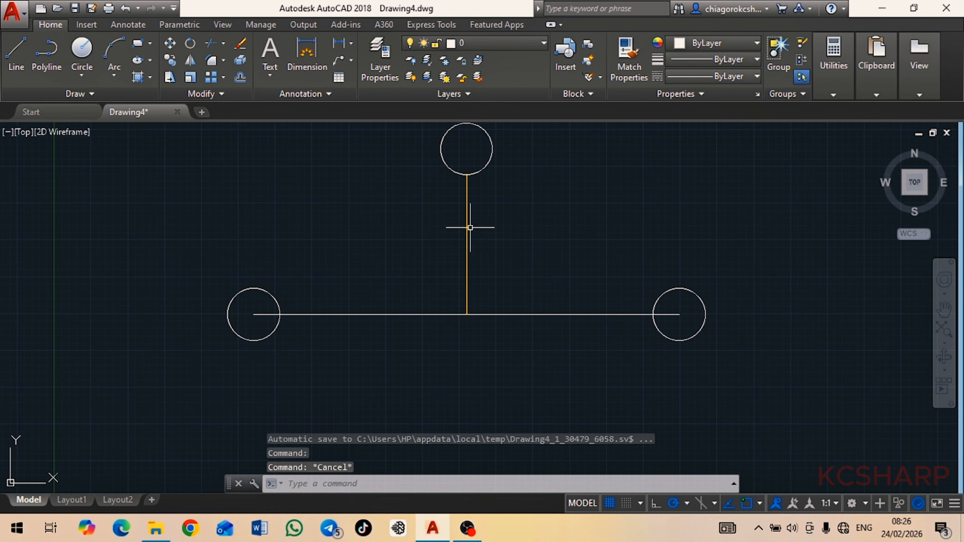
Copy the yellow vertical line from its upper endpoint to its lower endpoint, extending it below the horizontal line
left_click(467, 229)
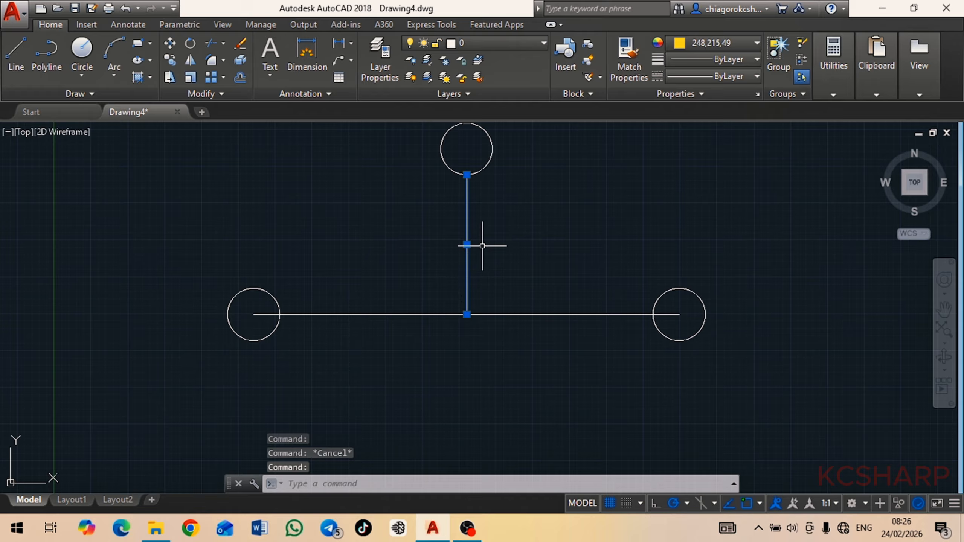
key("Escape")
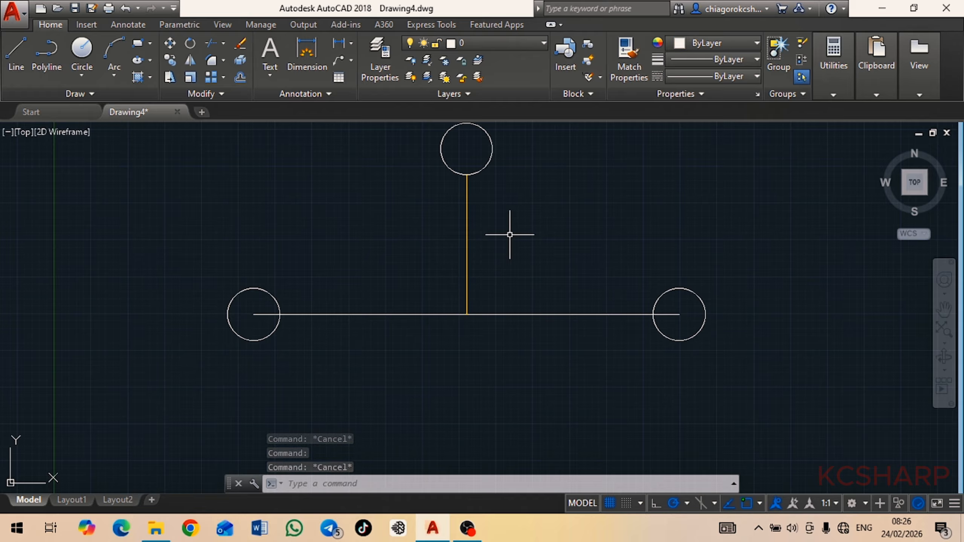
left_click(521, 218)
left_click(412, 217)
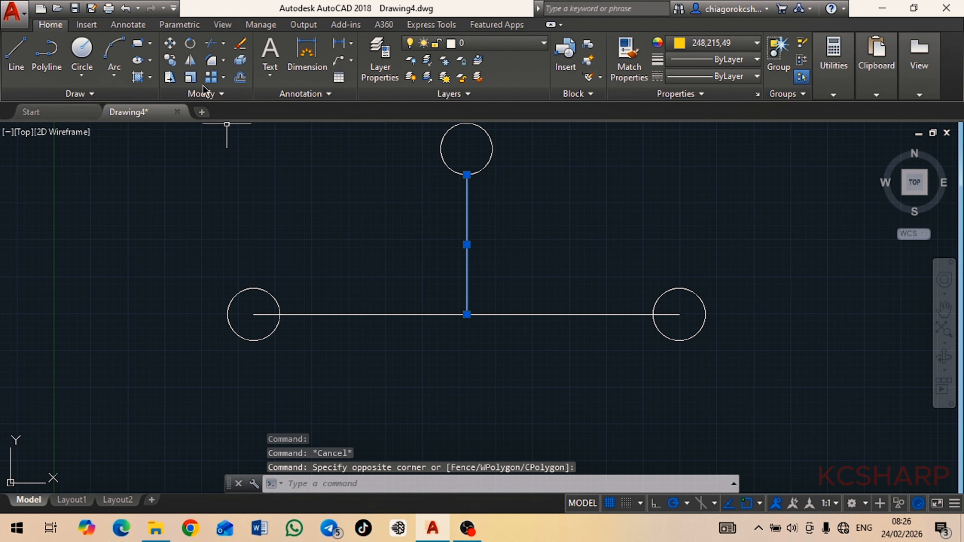
left_click(170, 60)
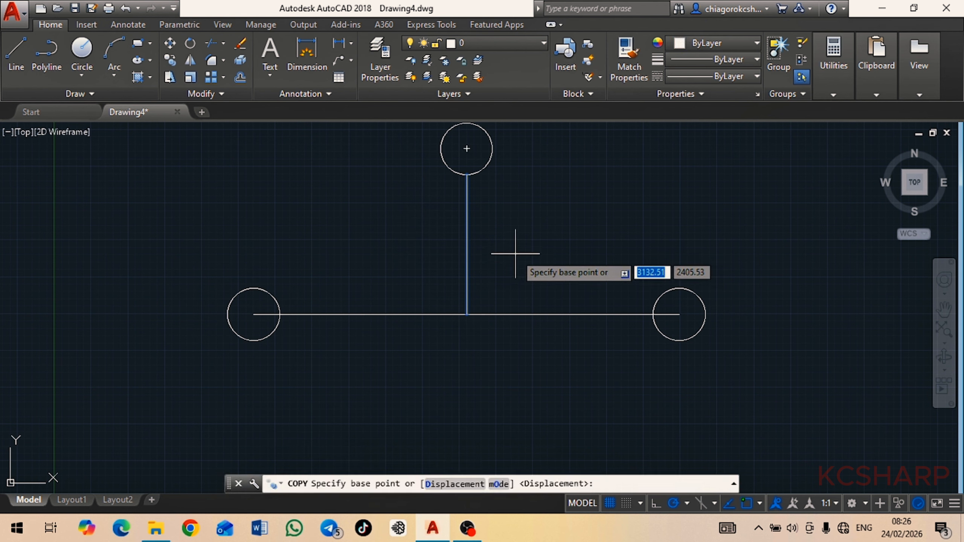
left_click(467, 175)
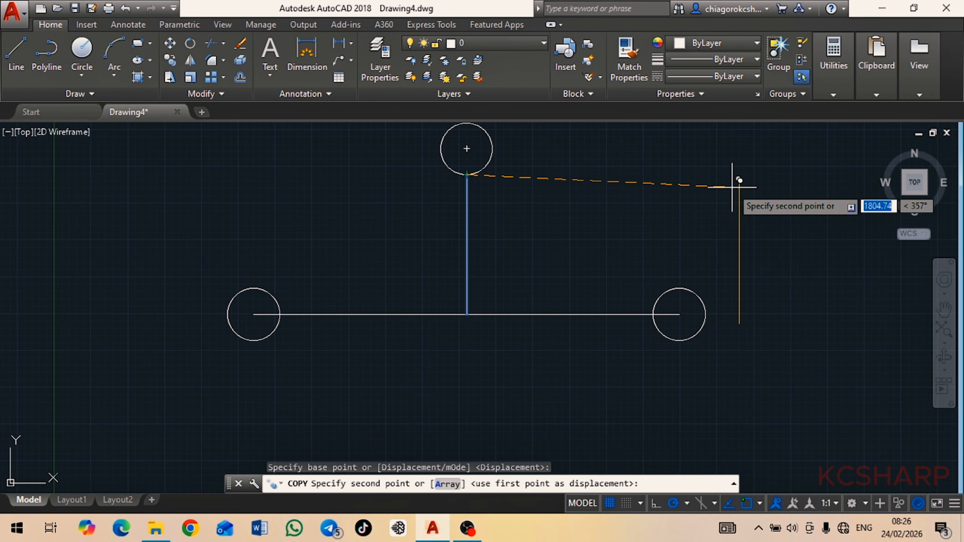
left_click(466, 314)
right_click(467, 315)
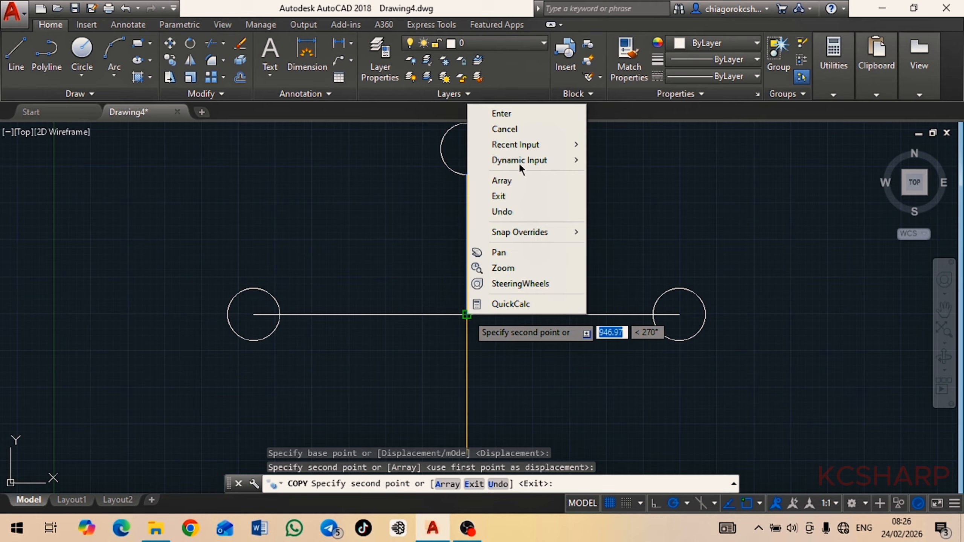
left_click(518, 113)
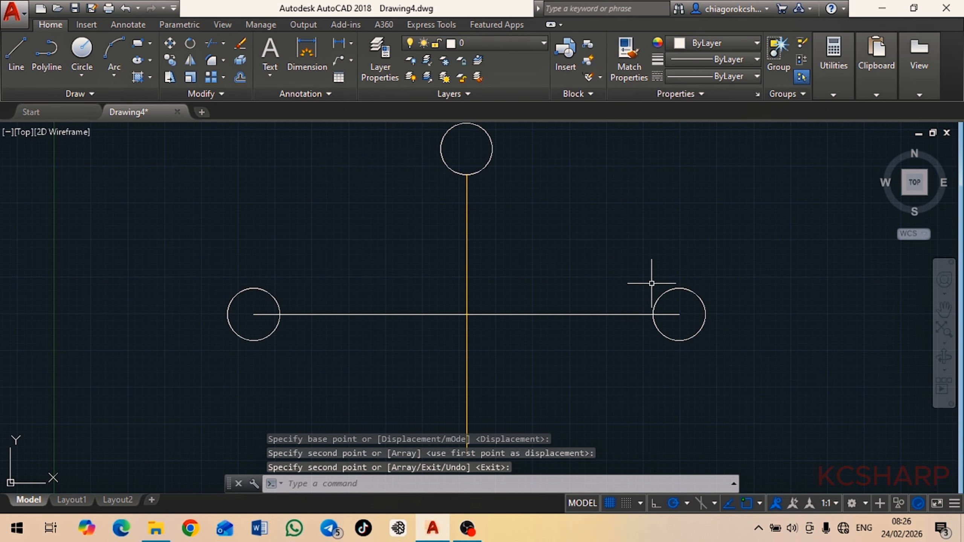
scroll(652, 283, "down", 2)
middle_click_drag(585, 319, 523, 319)
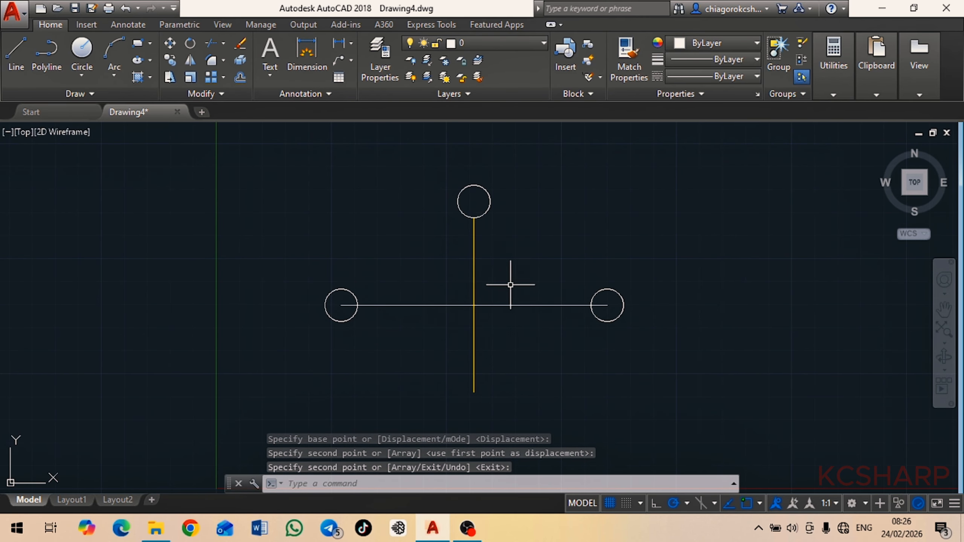
scroll(511, 284, "up", 2)
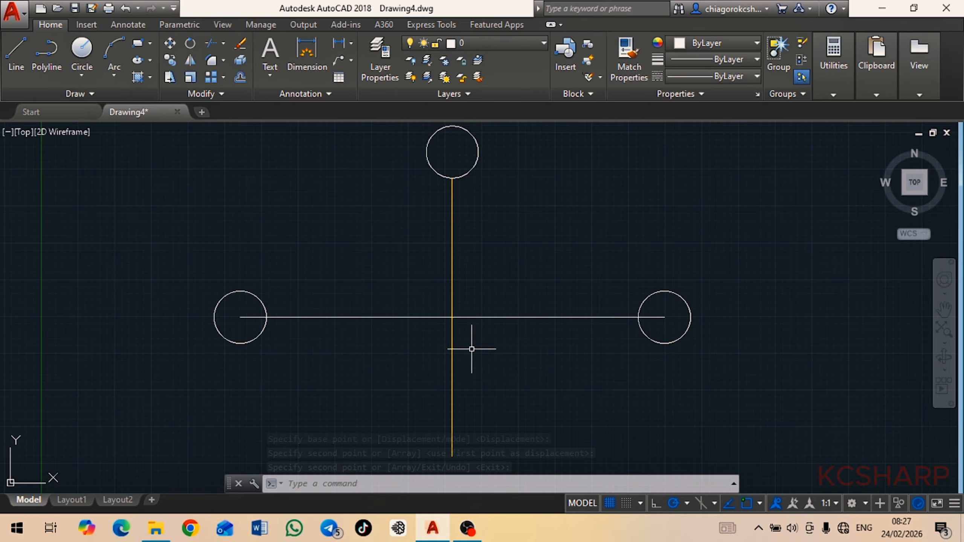
scroll(640, 259, "up", 2)
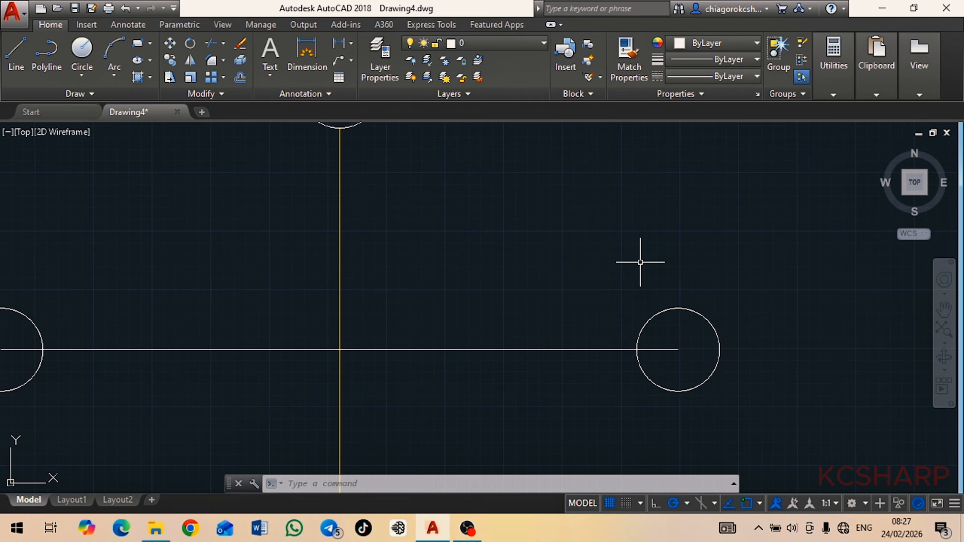
scroll(714, 250, "down", 2)
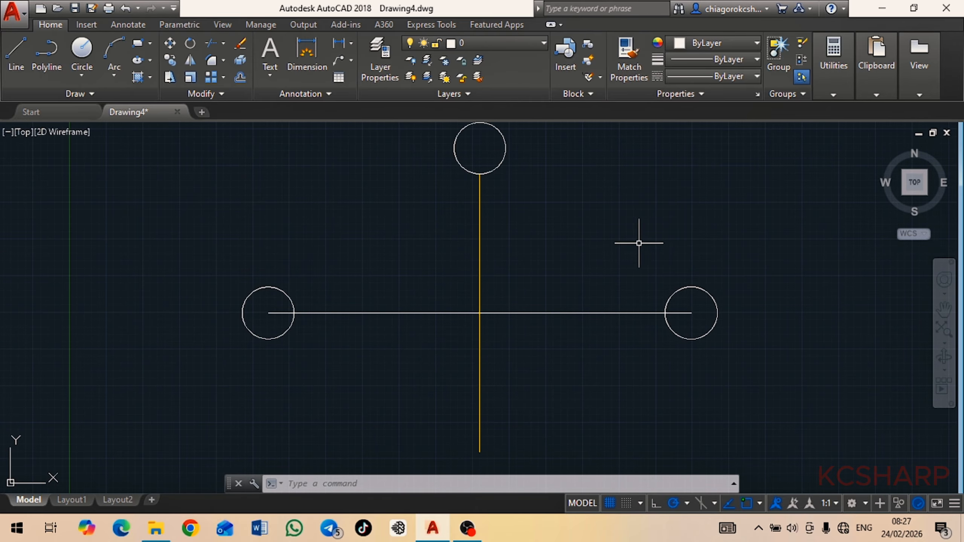
mouse_move(593, 230)
middle_mouse_down()
mouse_move(597, 251)
mouse_move(624, 230)
middle_mouse_up()
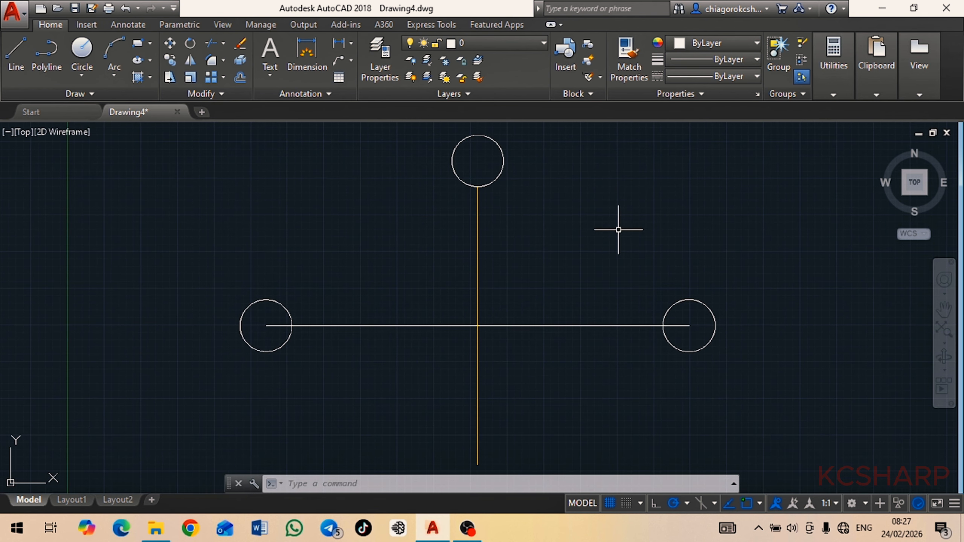